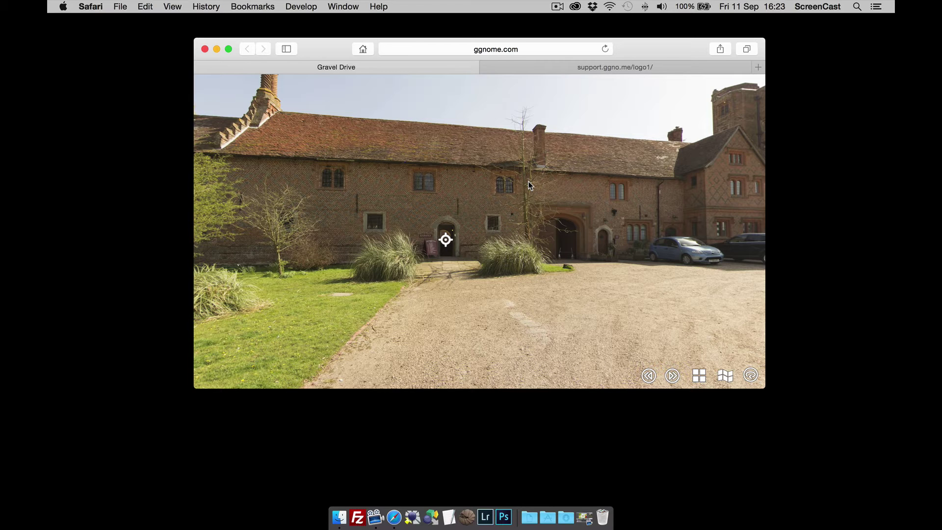
- Turn the panorama and view the tour's default right-click menu
mouse_move(500, 203)
left_mouse_down()
mouse_move(492, 202)
mouse_move(510, 208)
left_mouse_up()
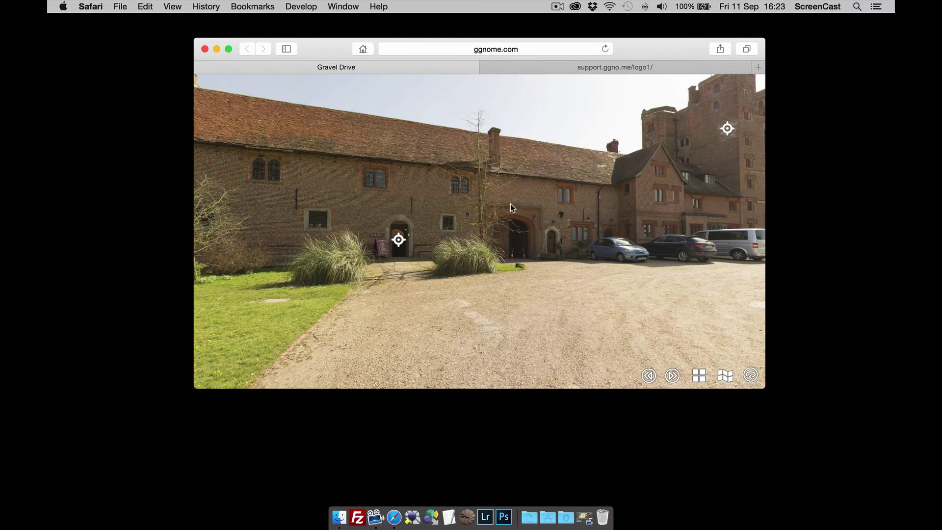
right_click(452, 192)
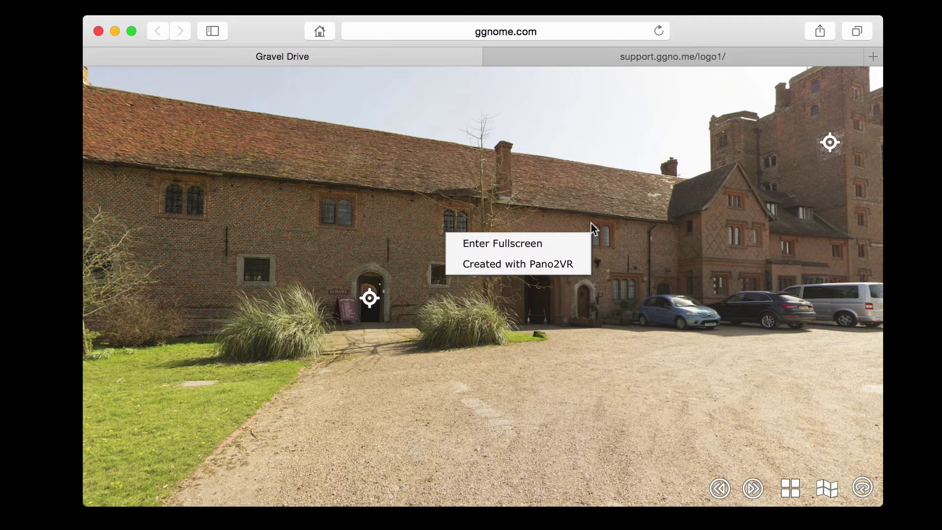
left_click(502, 204)
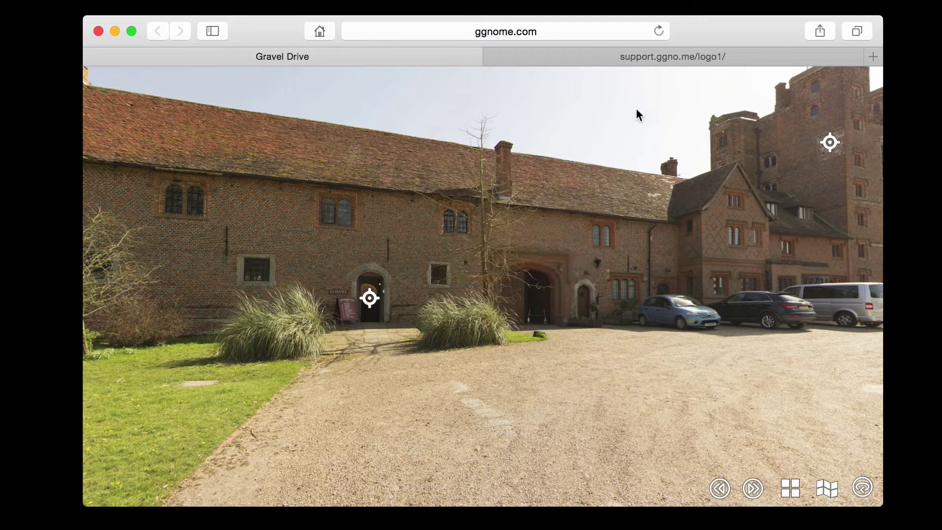
- Check that the logo1 tour's context-menu logo opens the Garden Gnome website, then close it
left_click(647, 56)
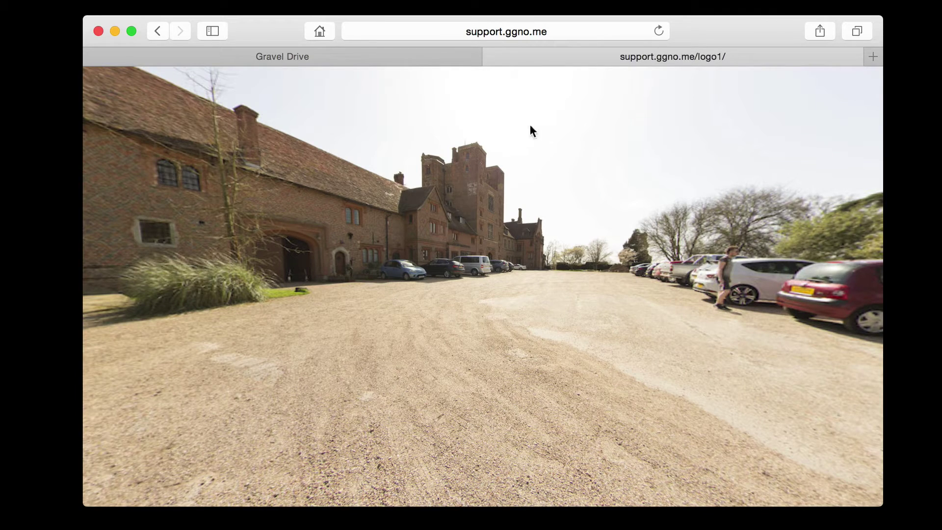
right_click(421, 187)
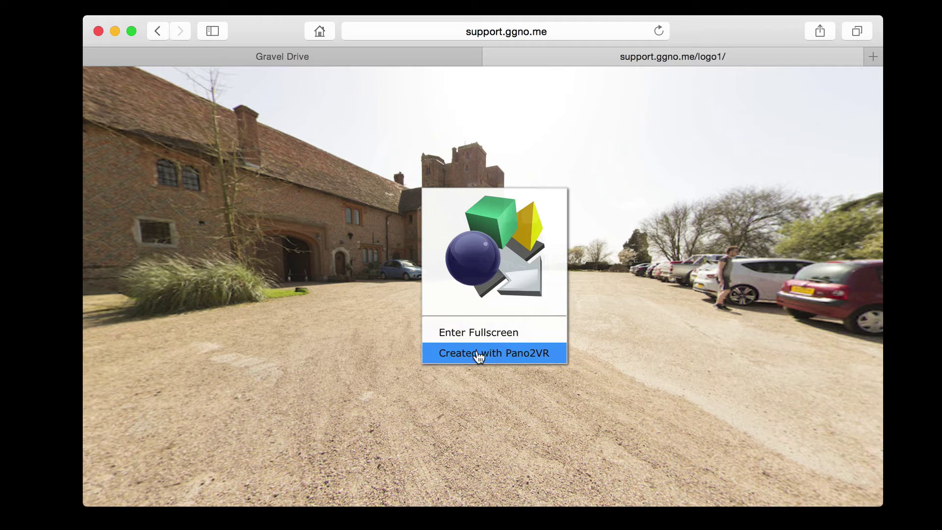
left_click(493, 251)
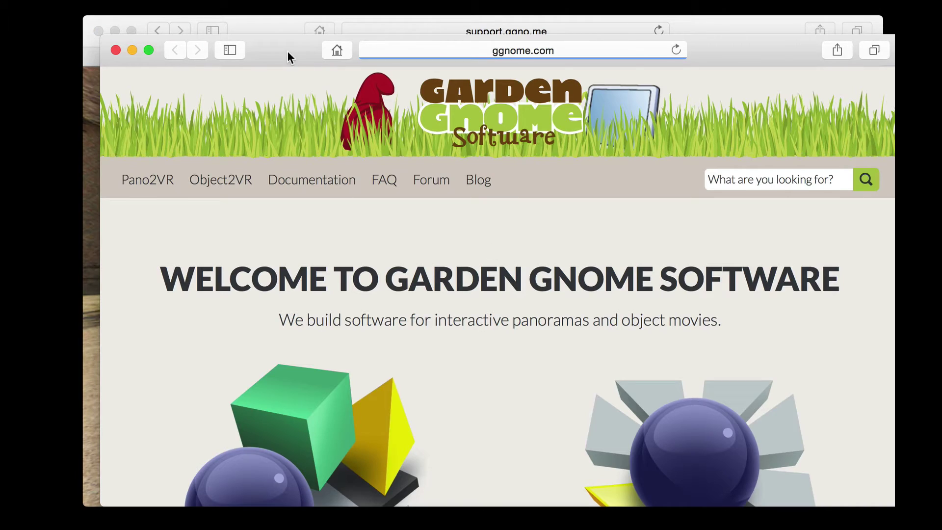
left_click_drag(288, 51, 279, 27)
left_click(106, 26)
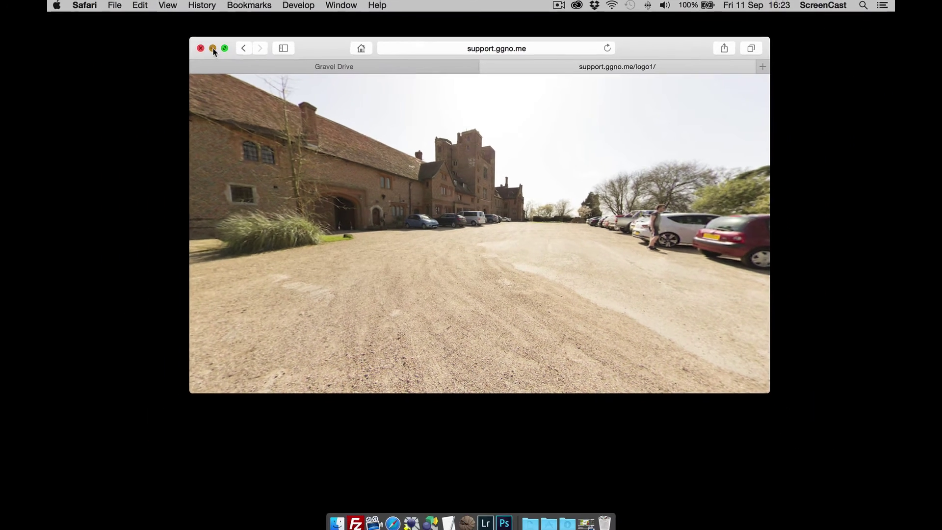
- Load Car Park.jpg into Pano2VR as the panorama and maximise the window
left_click(114, 31)
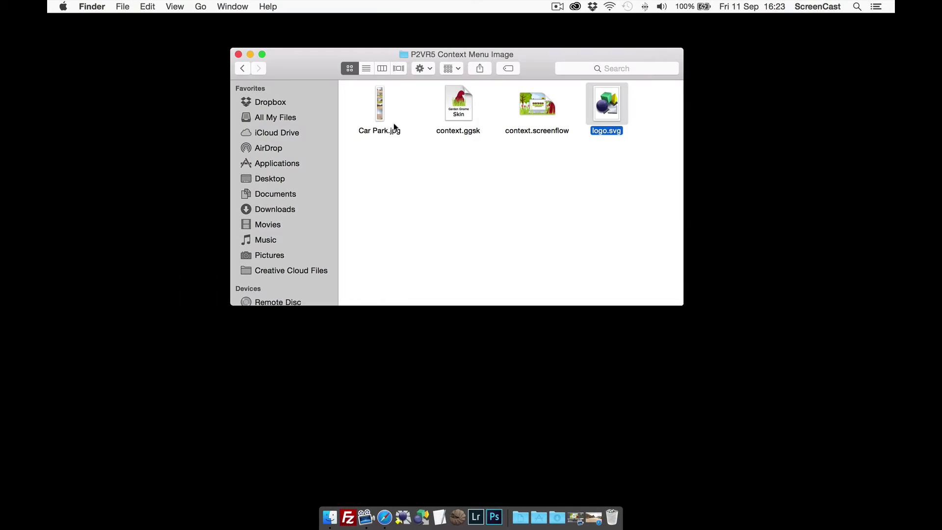
left_click_drag(380, 109, 427, 487)
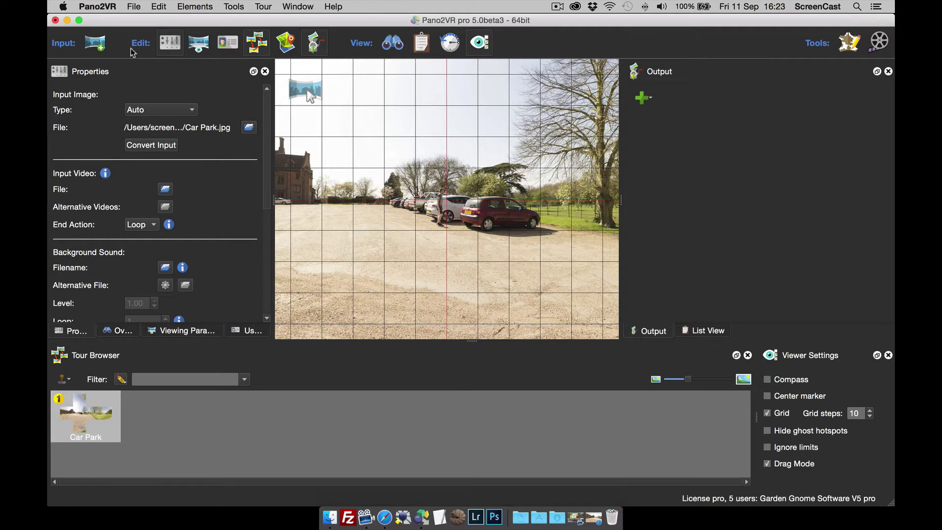
left_click(79, 21)
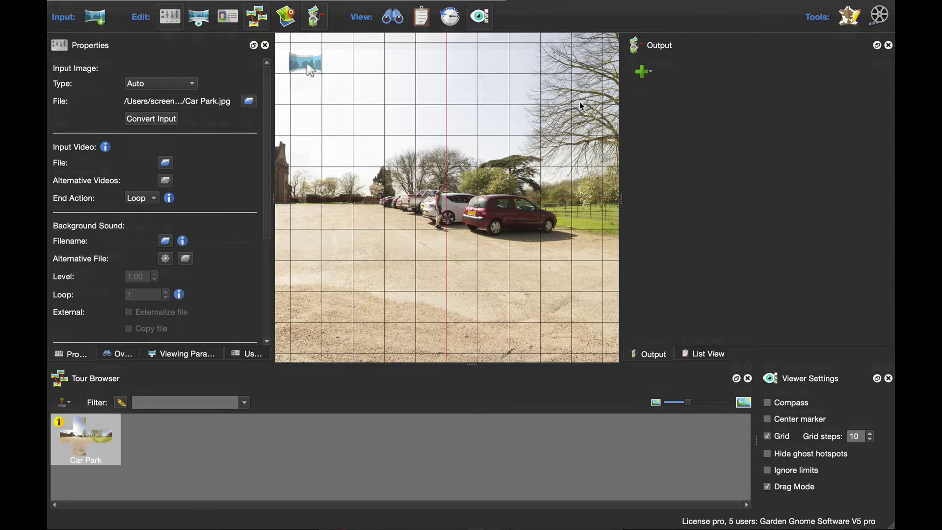
- Add an HTML5 output using the context.ggsk skin and open that skin for editing
left_click(644, 74)
left_click(657, 87)
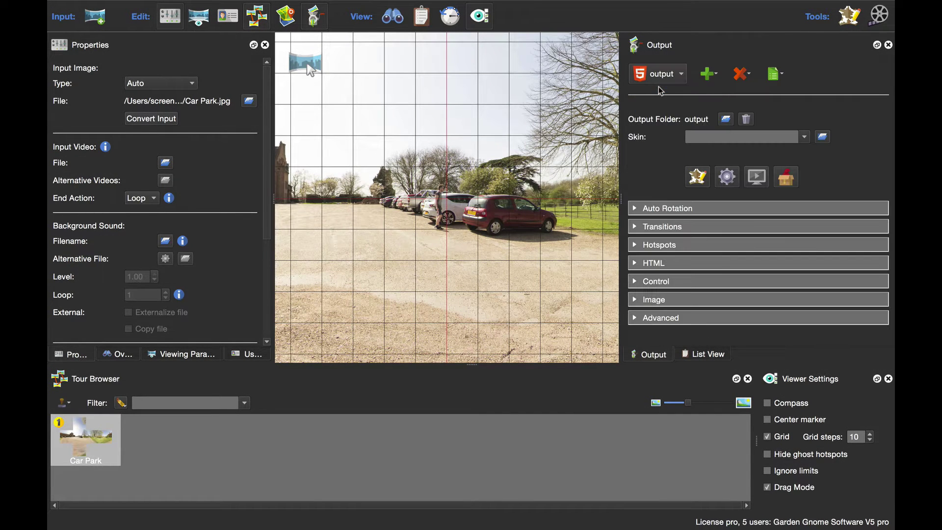
left_click(804, 138)
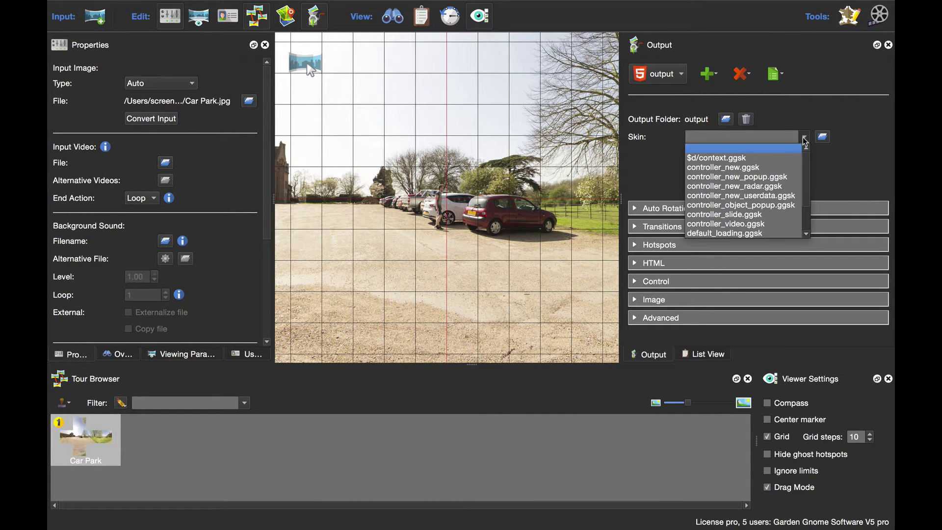
left_click(787, 158)
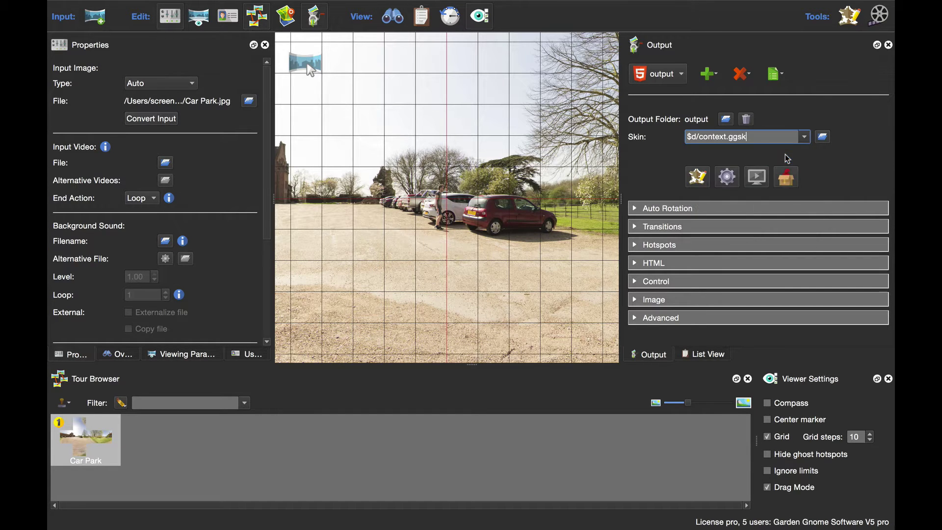
left_click(719, 176)
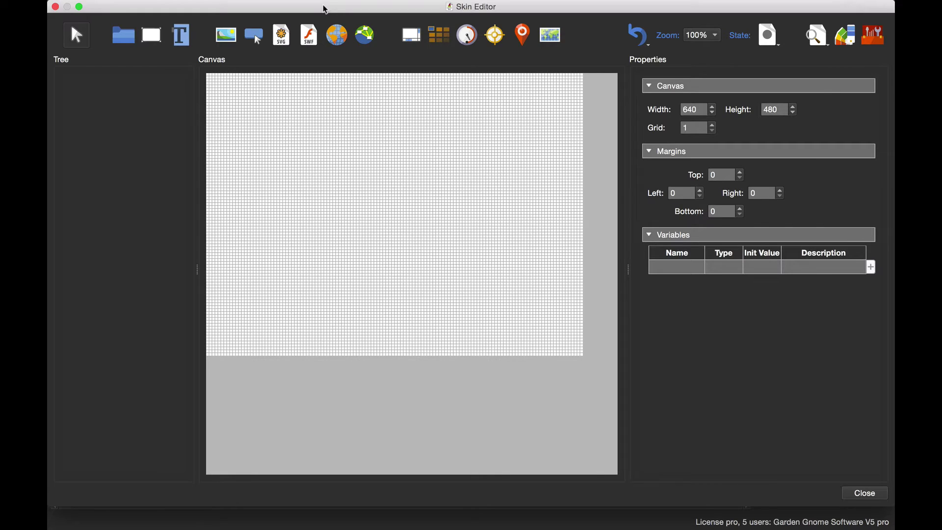
- Switch from the Skin Editor to the Finder folder holding logo.svg
key("super+Tab")
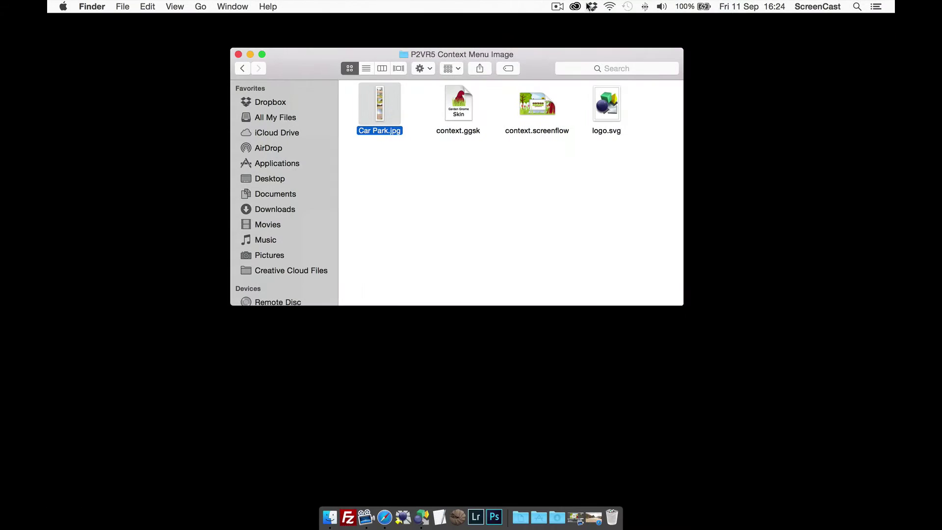
- Place logo.svg on the skin canvas at position X 0, Y 0
left_click(608, 109)
key("super+Tab")
left_click_drag(608, 109, 405, 165)
left_click_drag(554, 224, 381, 175)
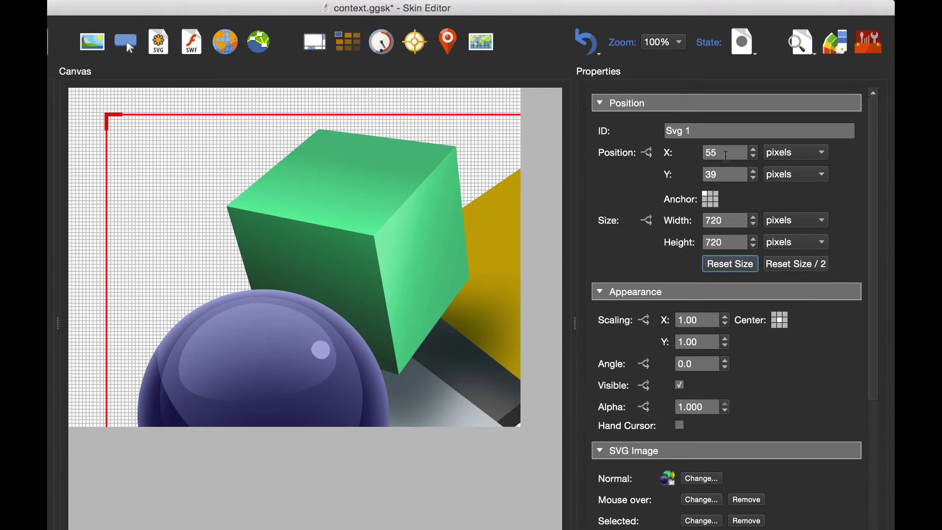
double_click(721, 149)
type("0")
key("Tab")
key("Tab")
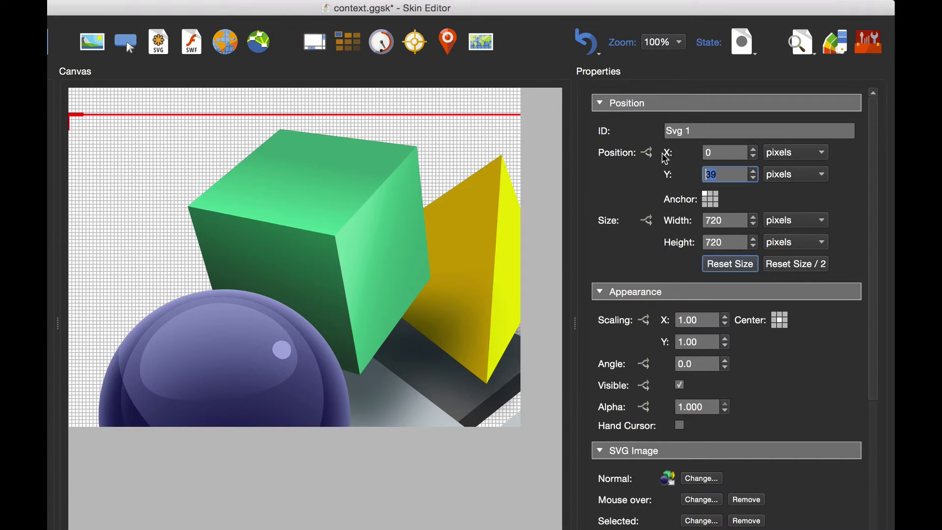
type("0")
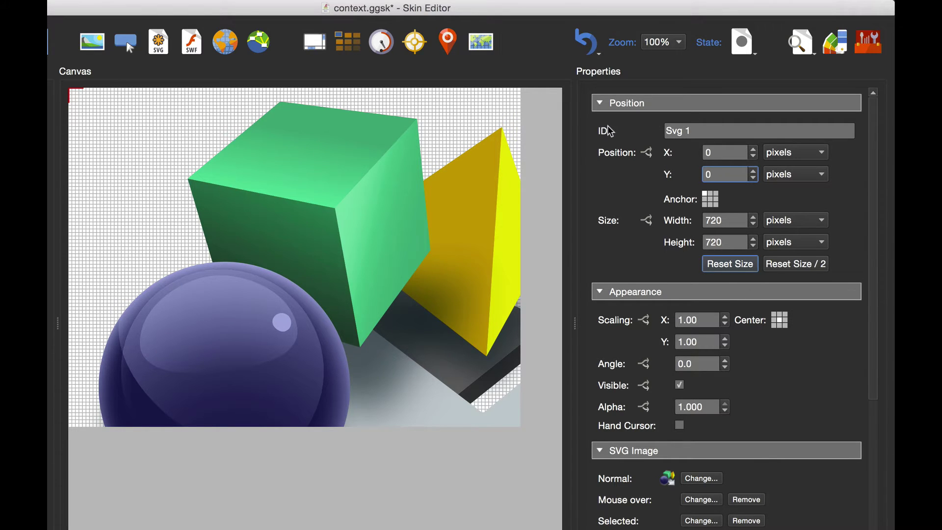
- Rename the image element to 'logo', make it hidden, and save the skin on closing
left_click(690, 131)
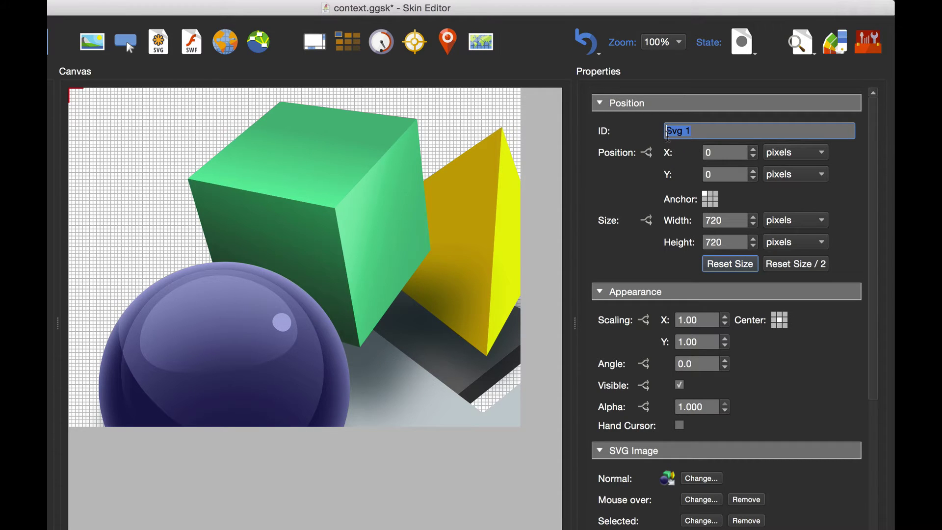
left_click(690, 131)
left_click_drag(691, 131, 637, 136)
type("logo")
key("Return")
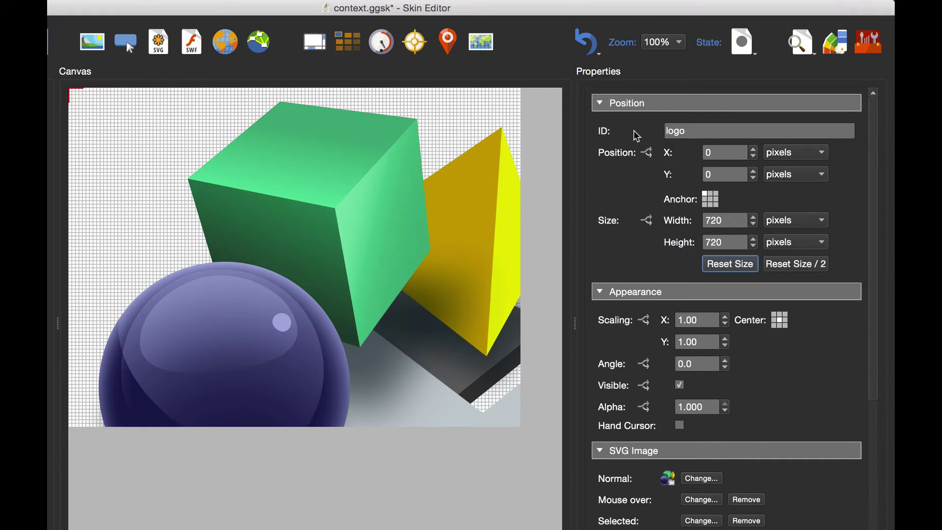
left_click(680, 385)
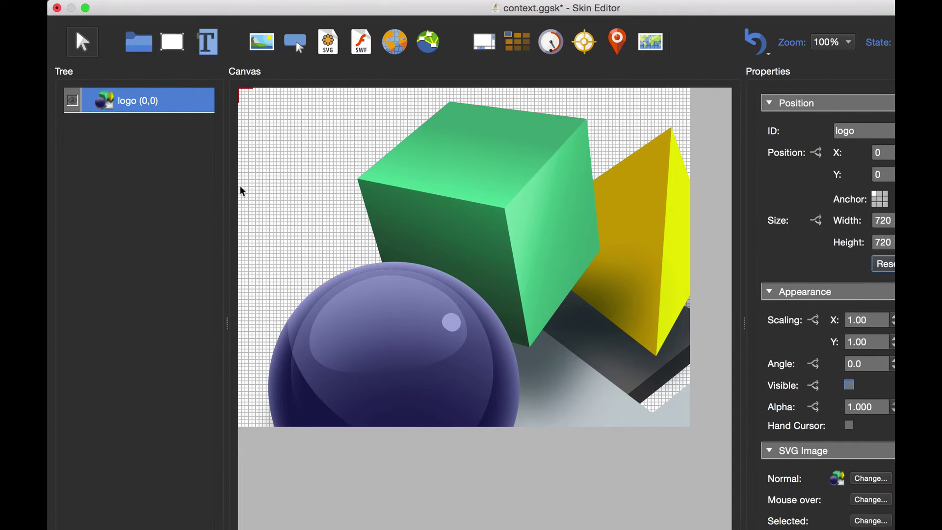
left_click(75, 103)
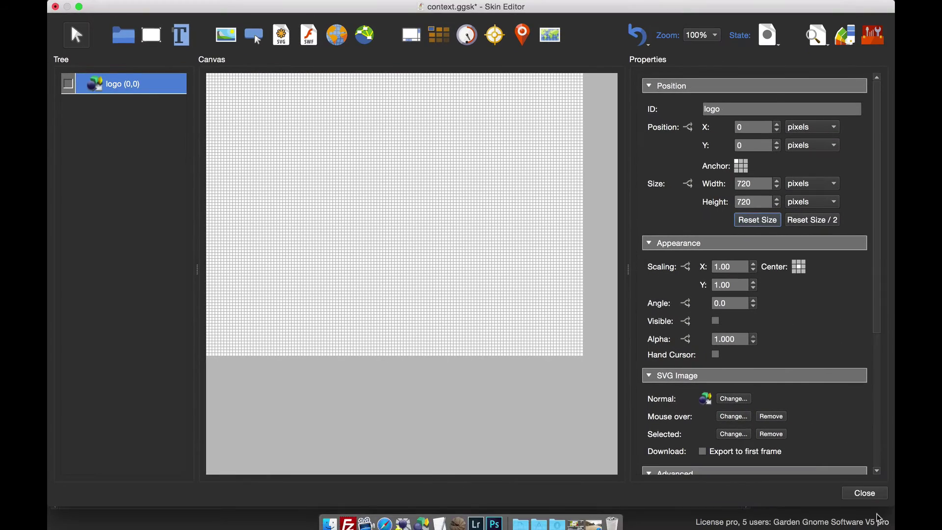
left_click(864, 492)
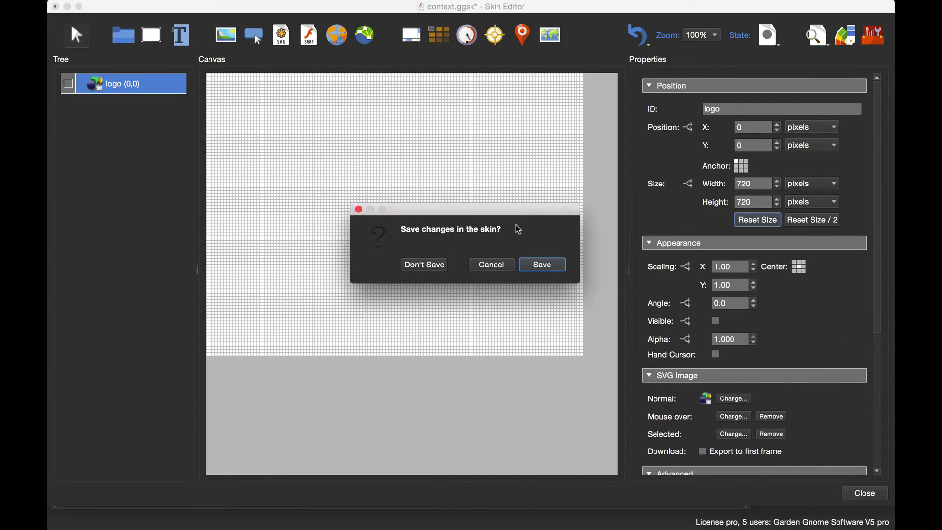
left_click(542, 265)
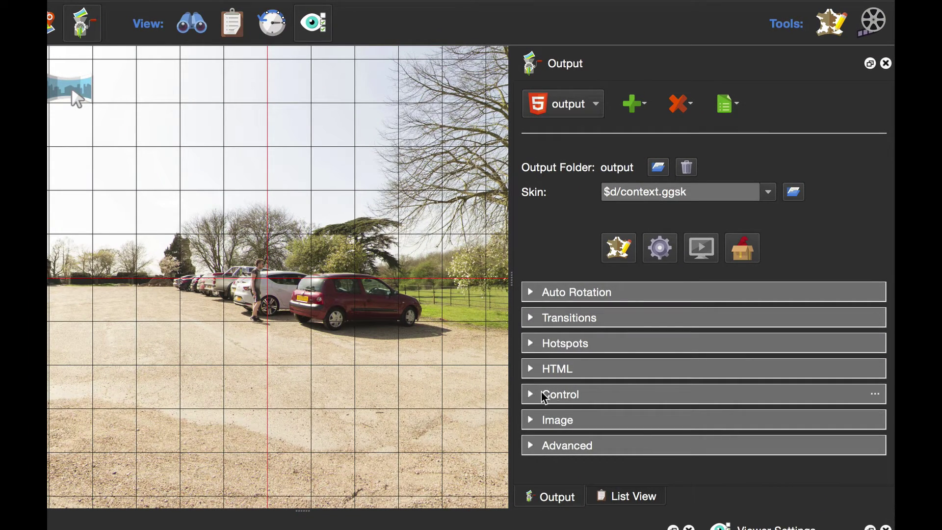
- Expand the HTML5 output's Context Menu settings down to Menu Links, then switch applications
left_click(531, 394)
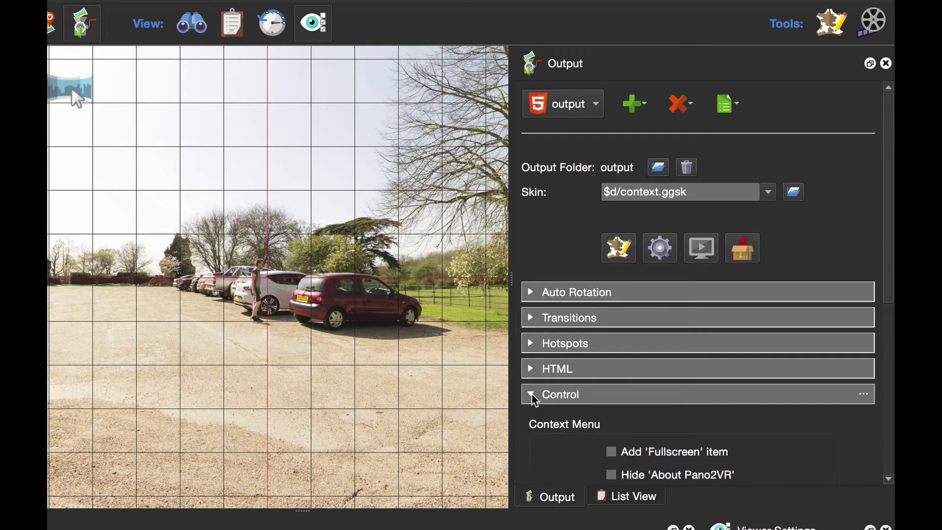
scroll(731, 375, "down", 3)
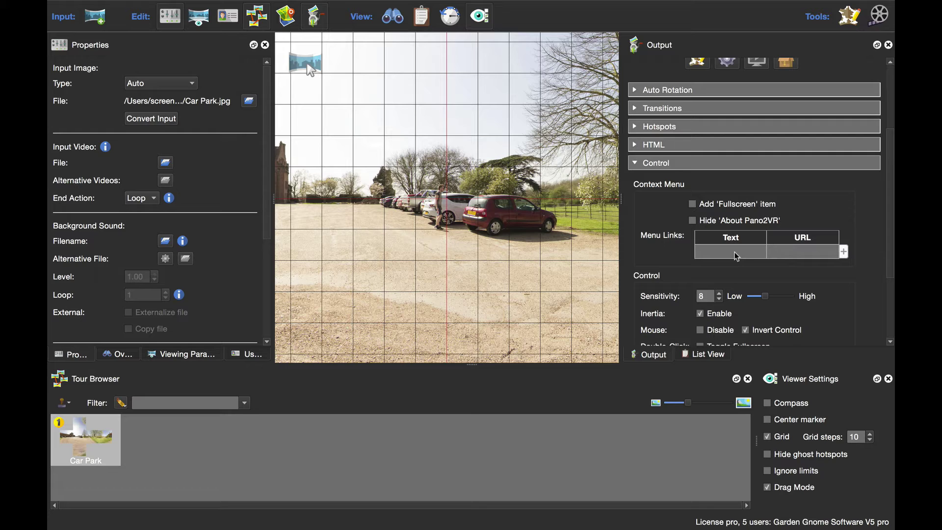
key("super+Tab")
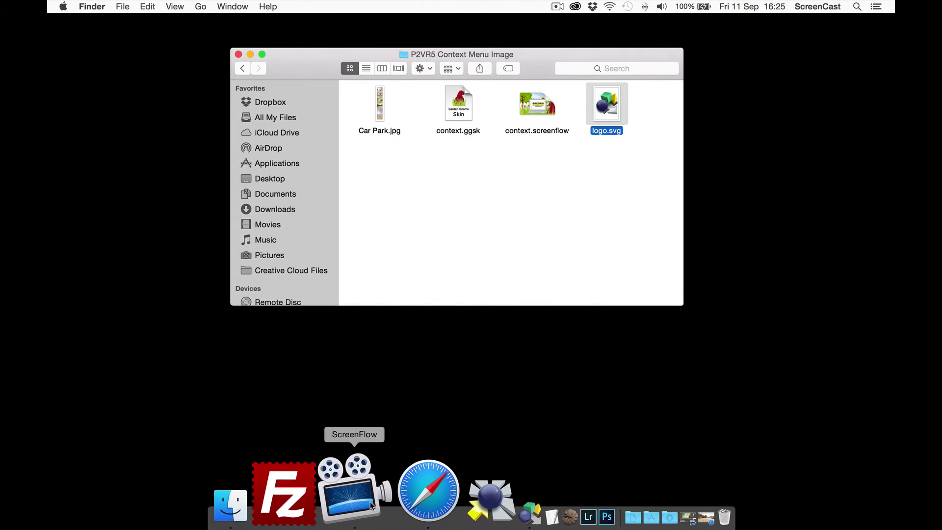
- Open a new browser window and search Google for 'image tag'
right_click(385, 492)
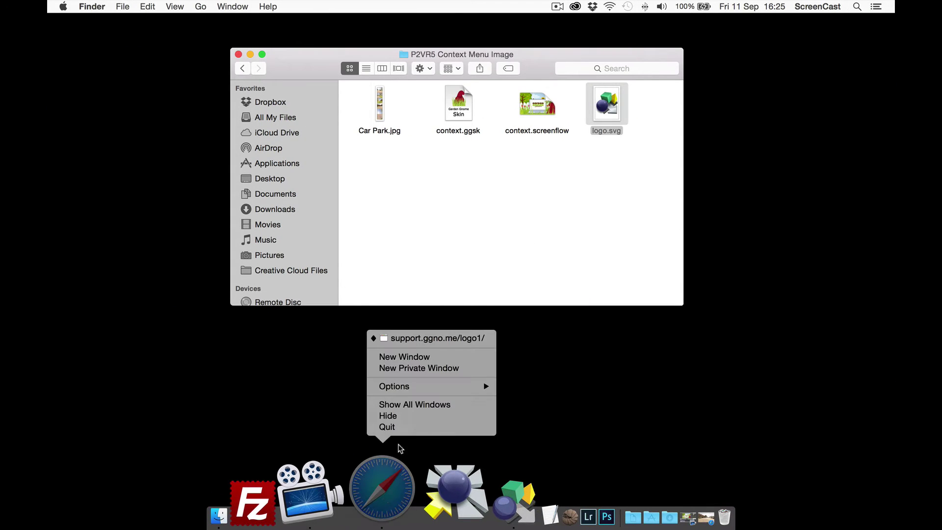
left_click(415, 357)
left_click(442, 39)
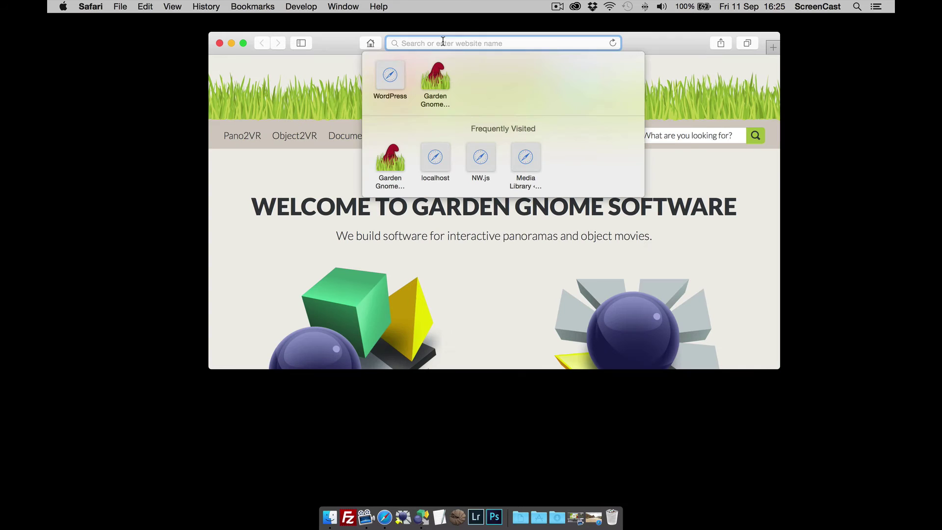
type("image")
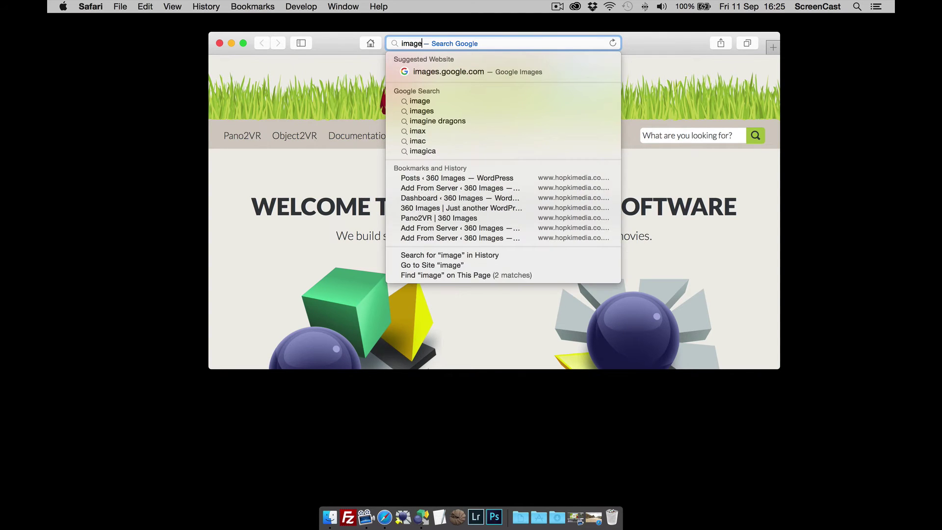
type(" tag")
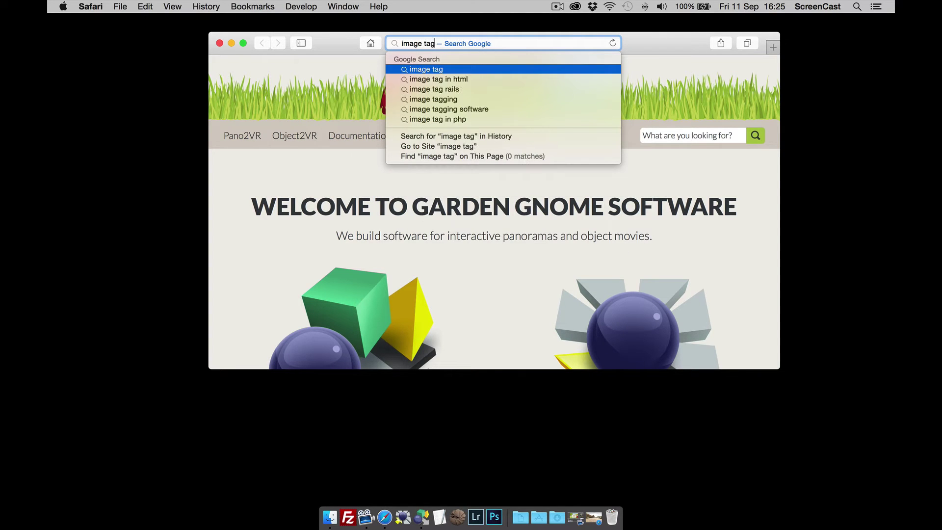
key("Return")
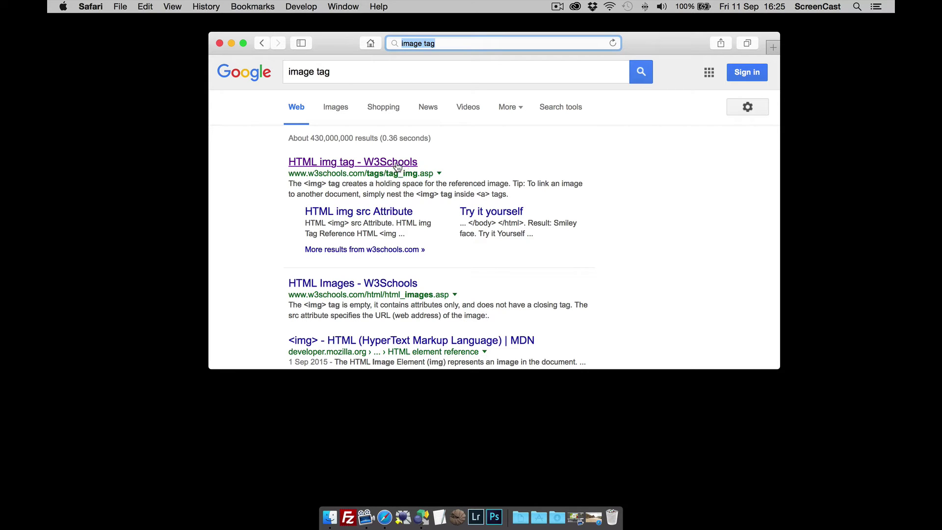
- Open the W3Schools <img> tag page and select its example img code line
left_click(398, 166)
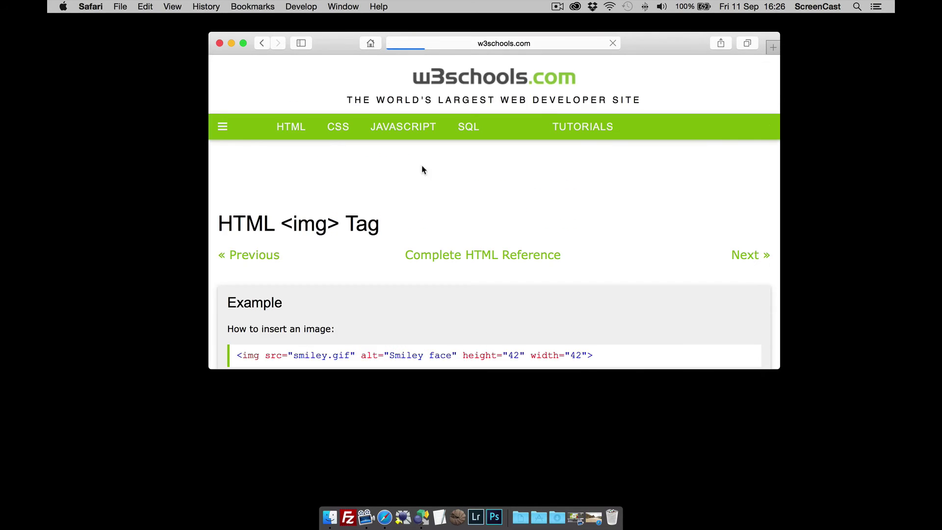
scroll(425, 186, "down", 3)
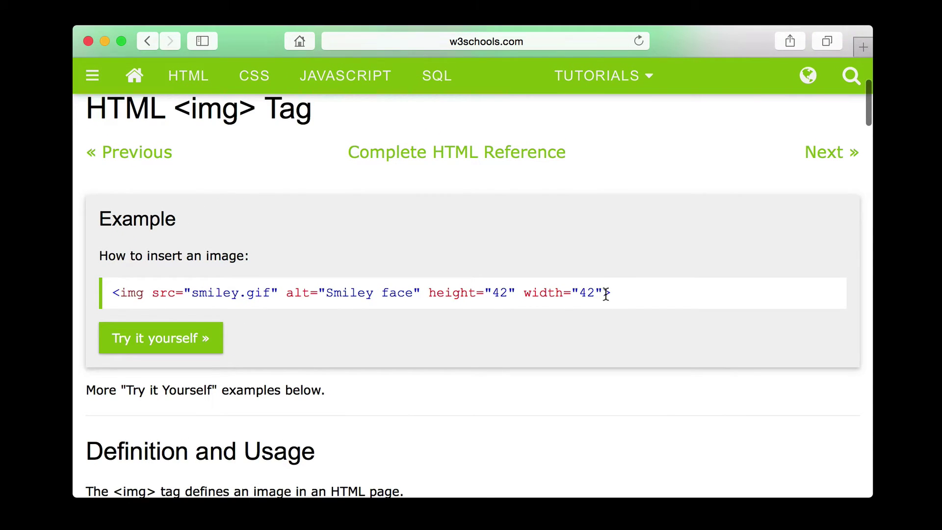
scroll(314, 329, "down", 1)
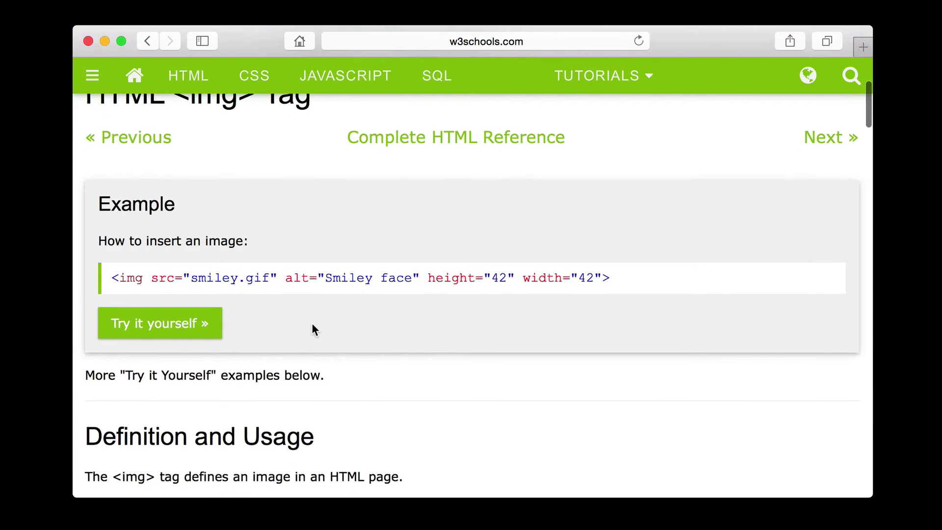
scroll(299, 323, "up", 1)
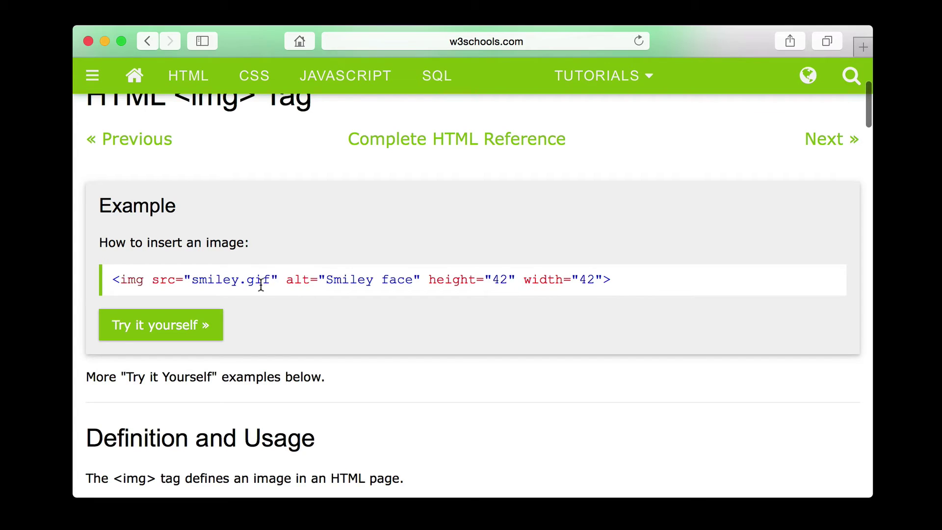
scroll(309, 291, "up", 1)
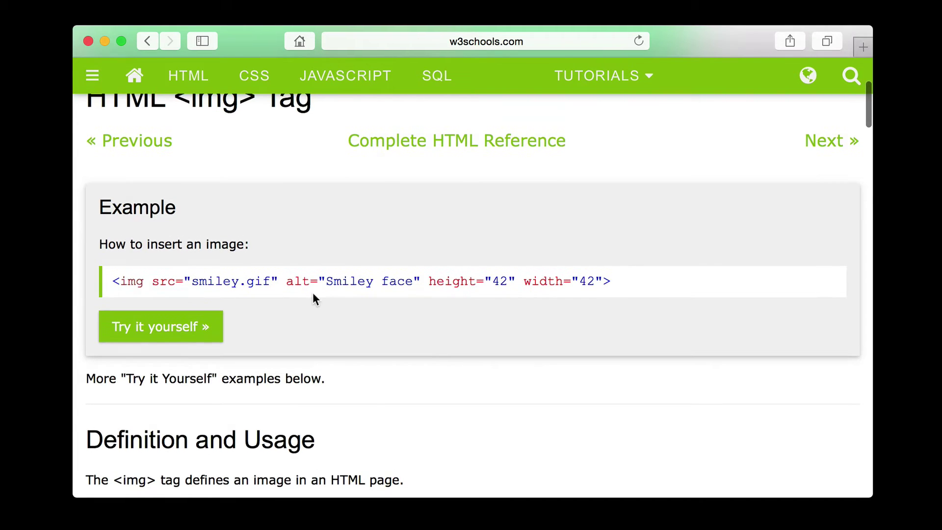
scroll(332, 298, "up", 1)
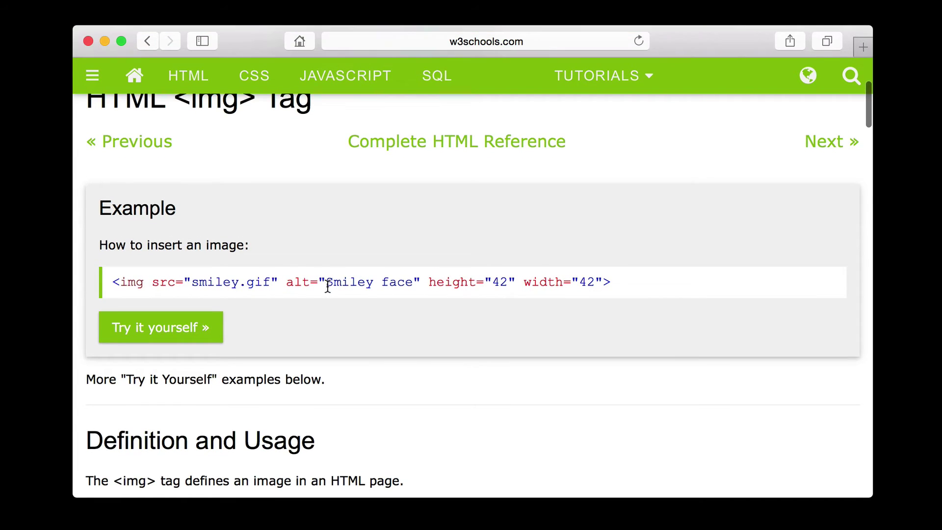
scroll(448, 326, "down", 1)
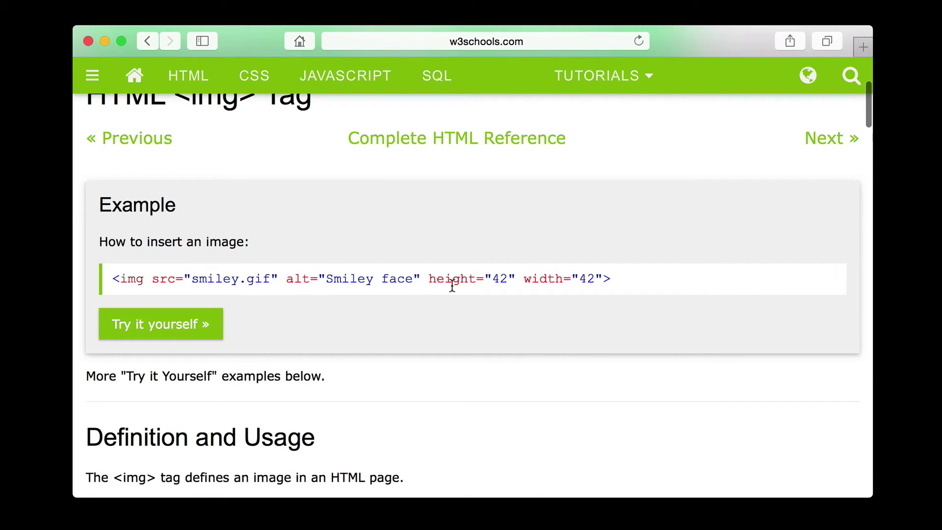
left_click_drag(615, 278, 110, 277)
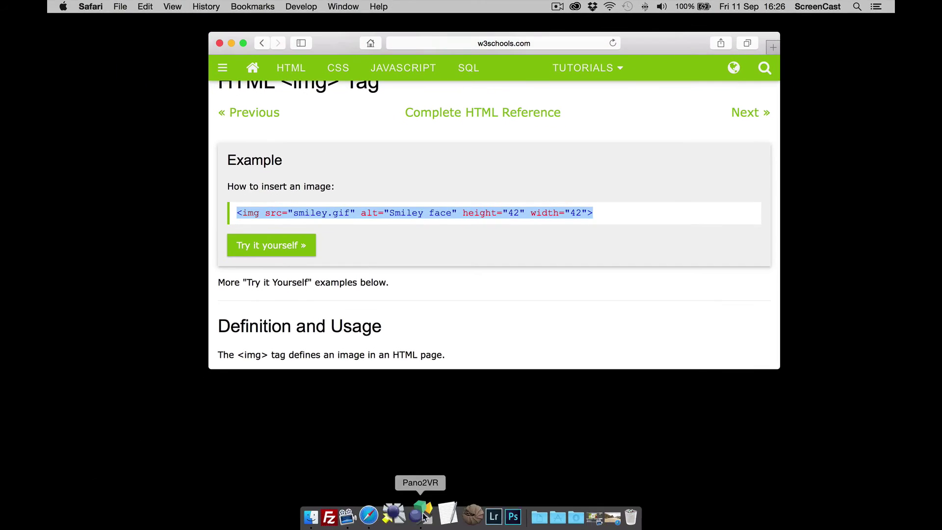
- Paste the copied img code into the Text cell of the empty Menu Links row
left_click(423, 504)
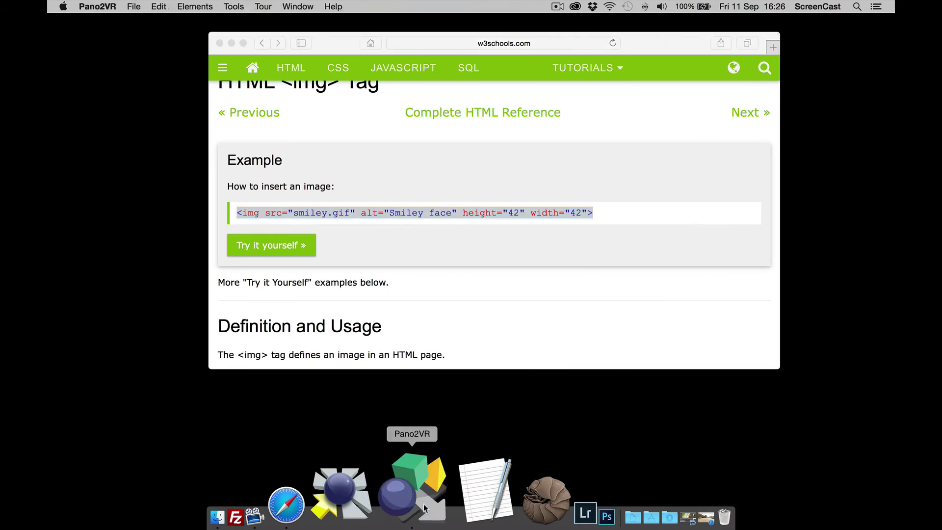
left_click(705, 244)
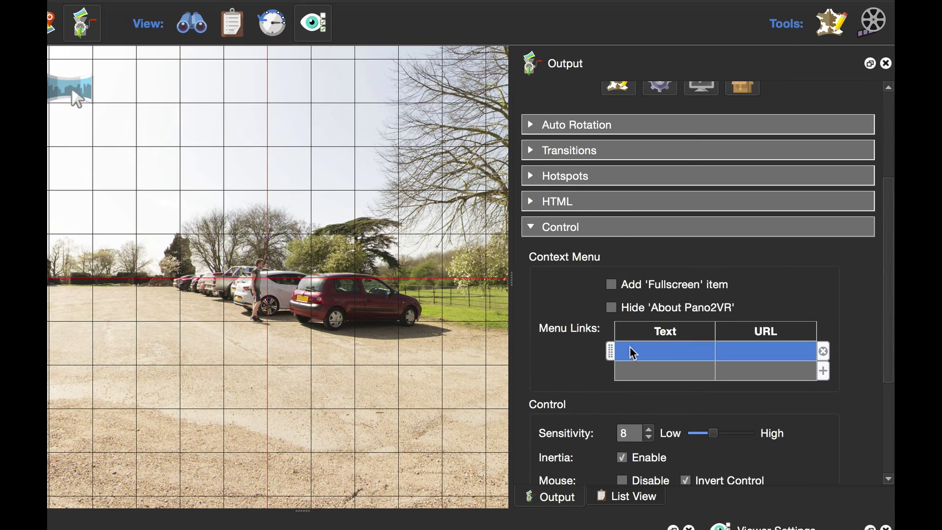
double_click(640, 347)
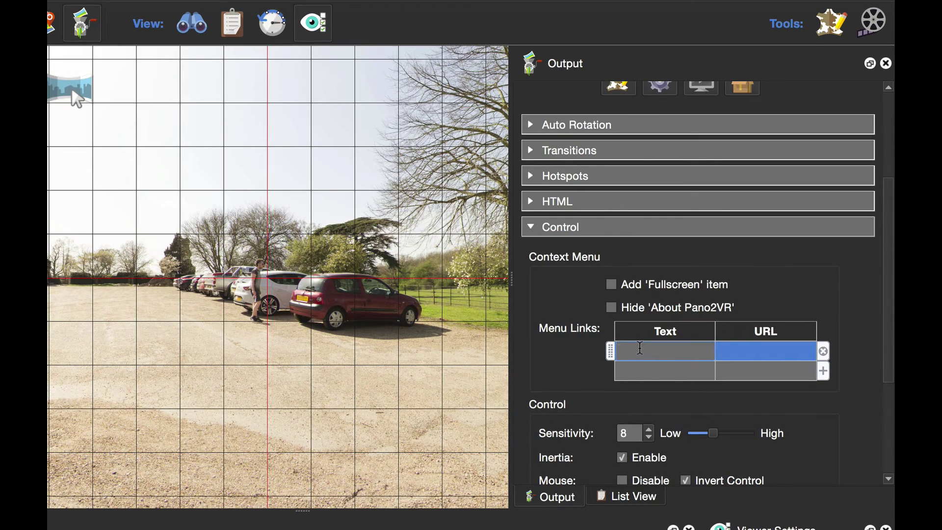
key("super+v")
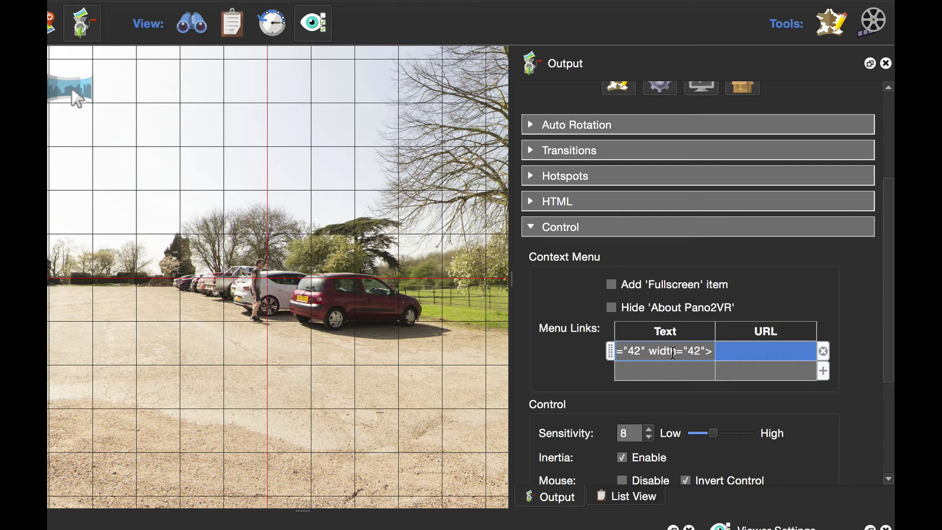
- Change the img src to images/logo.svg, alt to Garden Gnome, width to 135, and clear the height
key("super+Left")
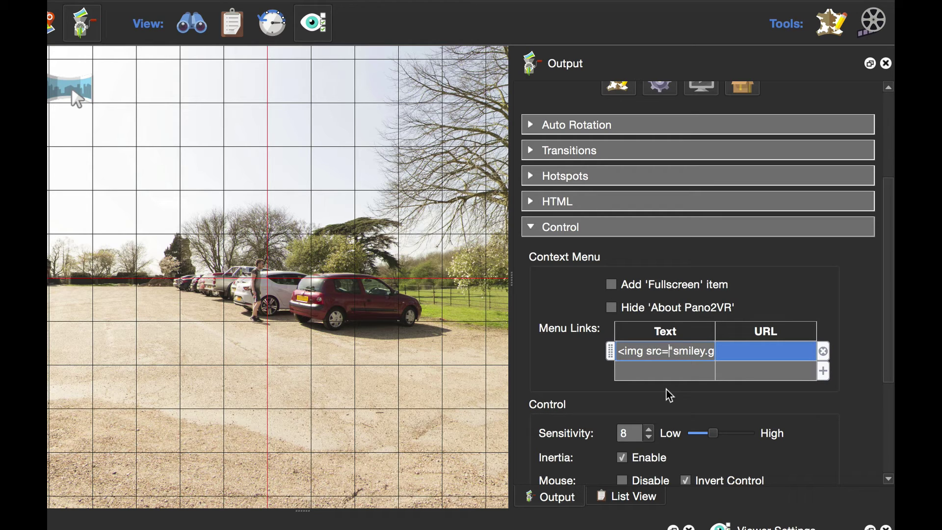
key("Right")
key("Right")
key("Right")
key("Right")
key("Right")
key("Right")
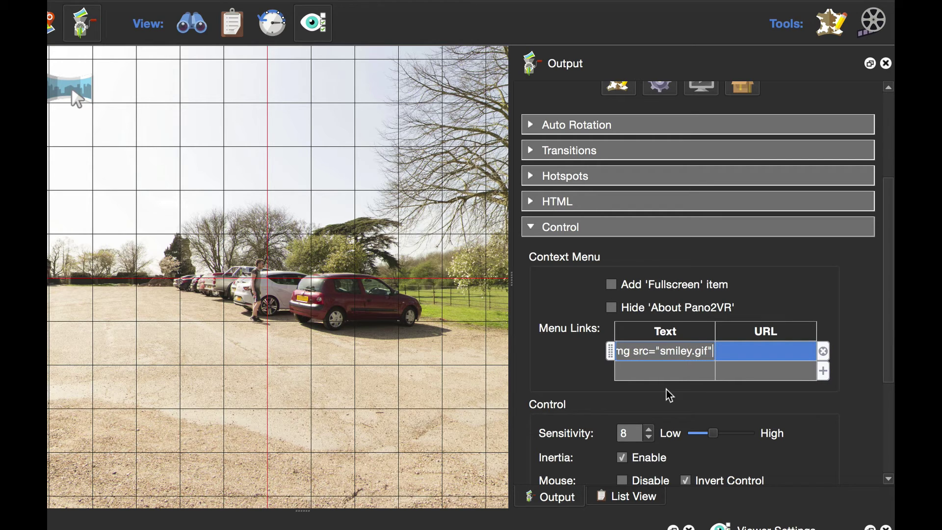
key("BackSpace")
key("BackSpace")
key("BackSpace")
key("BackSpace")
key("BackSpace")
key("BackSpace")
key("BackSpace")
key("BackSpace")
key("BackSpace")
key("BackSpace")
type("images/logo.")
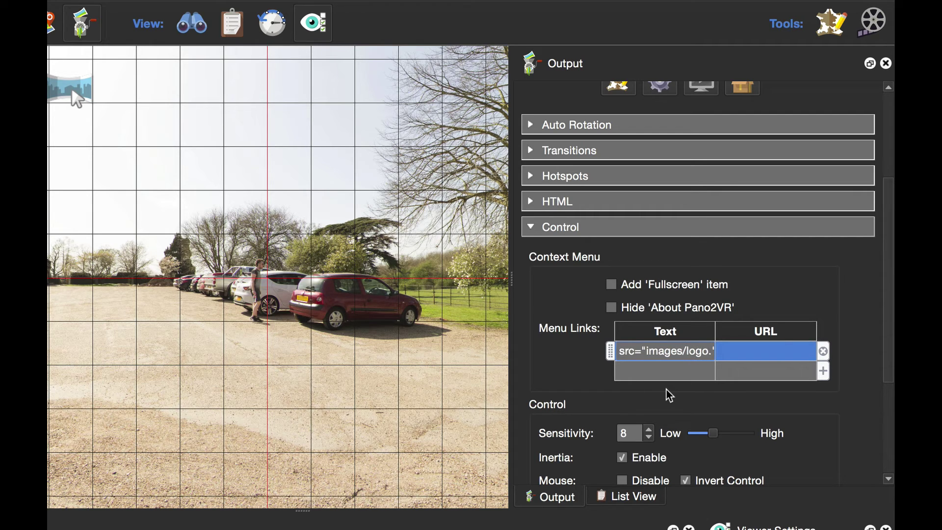
type("svg")
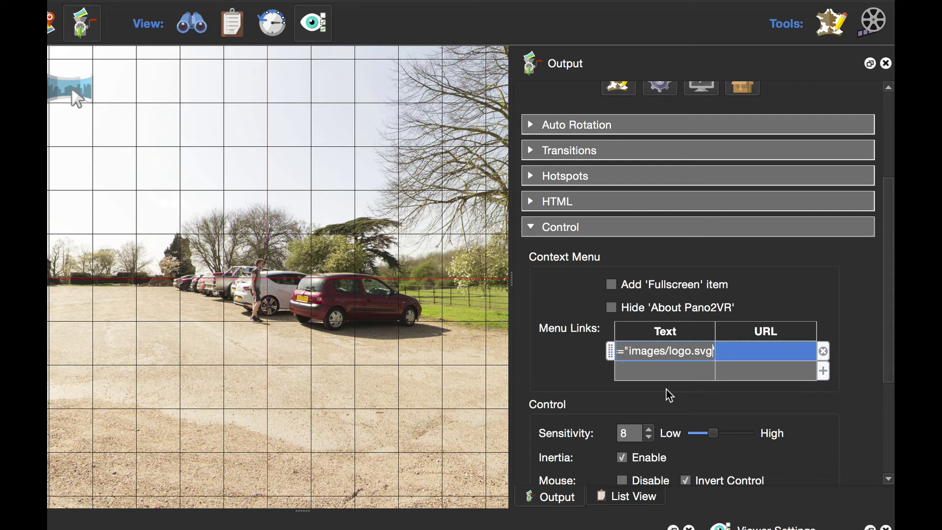
type("\" alt=\"Smiley ")
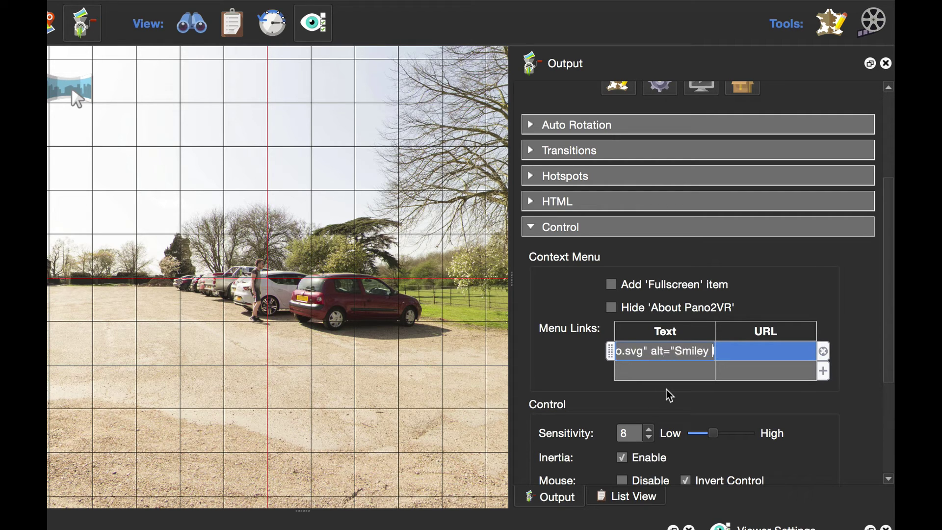
type("face\"")
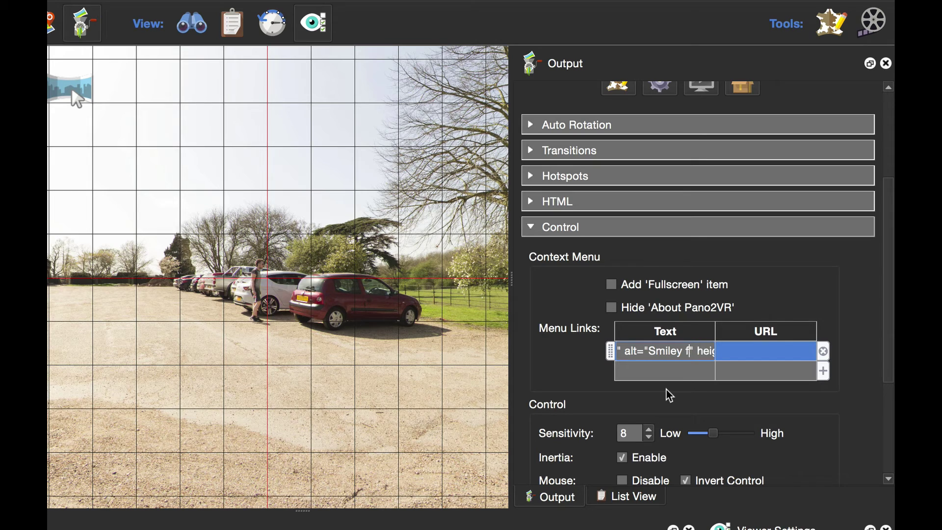
key("BackSpace")
key("BackSpace")
key("BackSpace")
key("BackSpace")
key("BackSpace")
key("BackSpace")
key("BackSpace")
key("BackSpace")
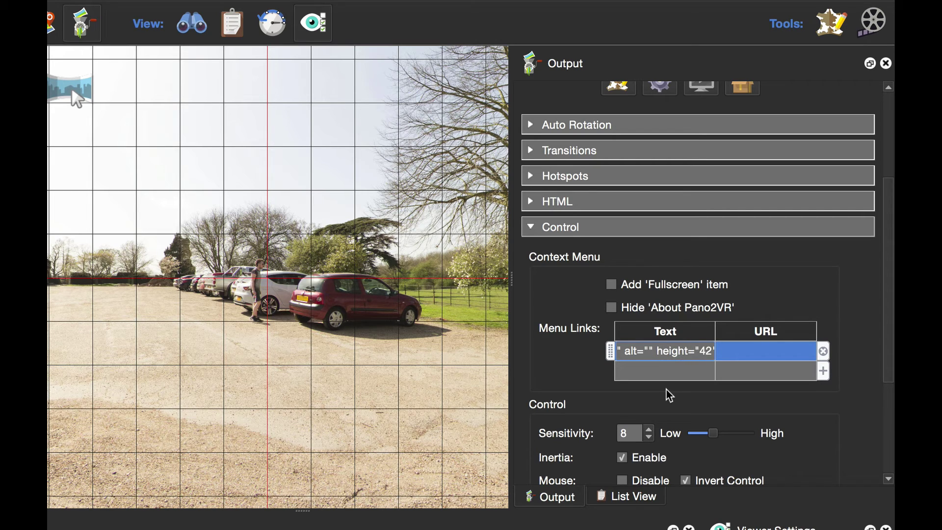
type("Garden G")
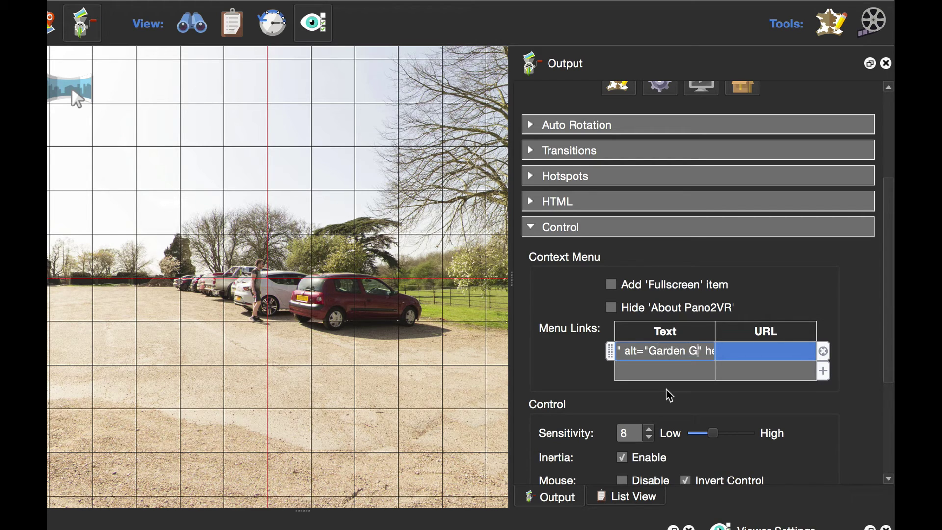
type("nome\" h")
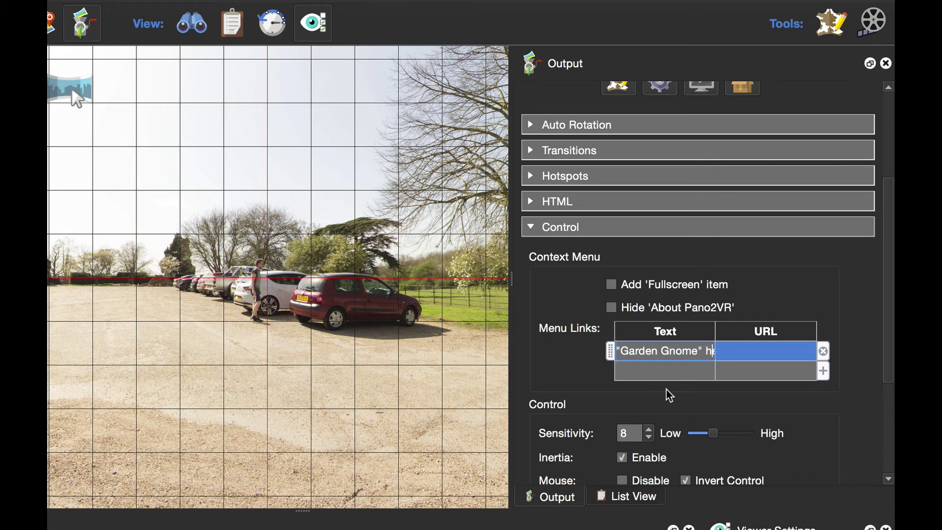
type("eight=\"42\" width=\"42\">")
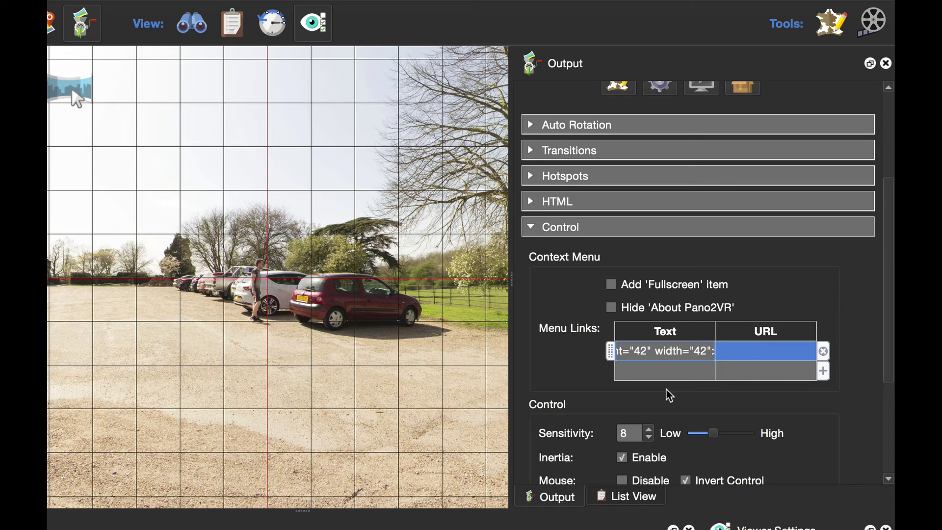
key("BackSpace")
key("BackSpace")
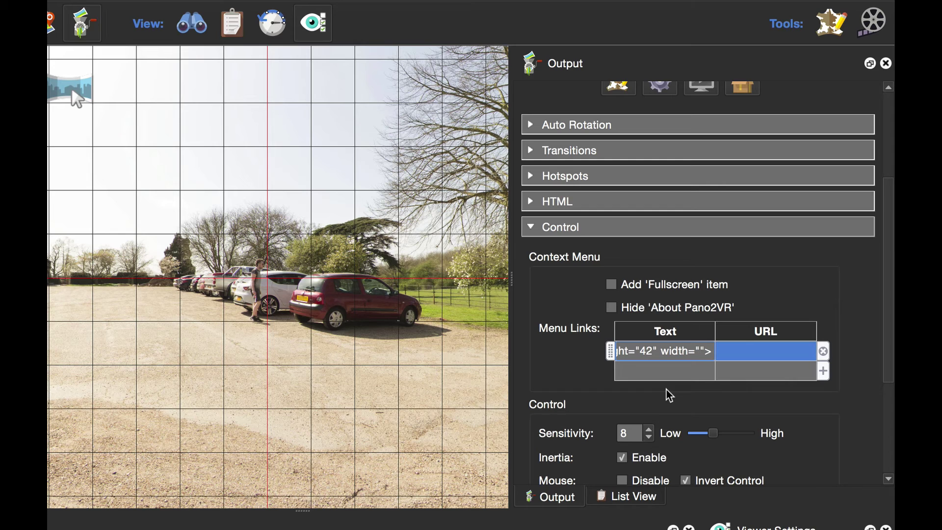
type("135")
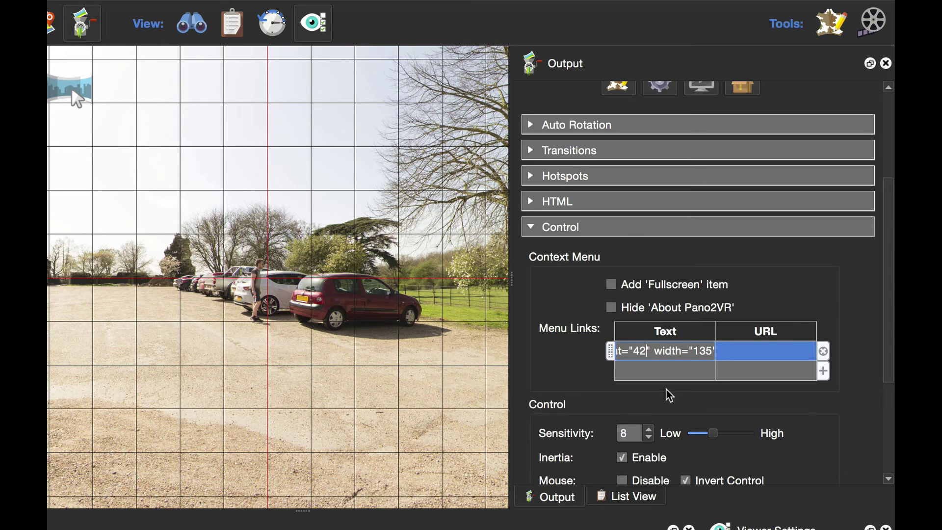
key("BackSpace")
key("BackSpace")
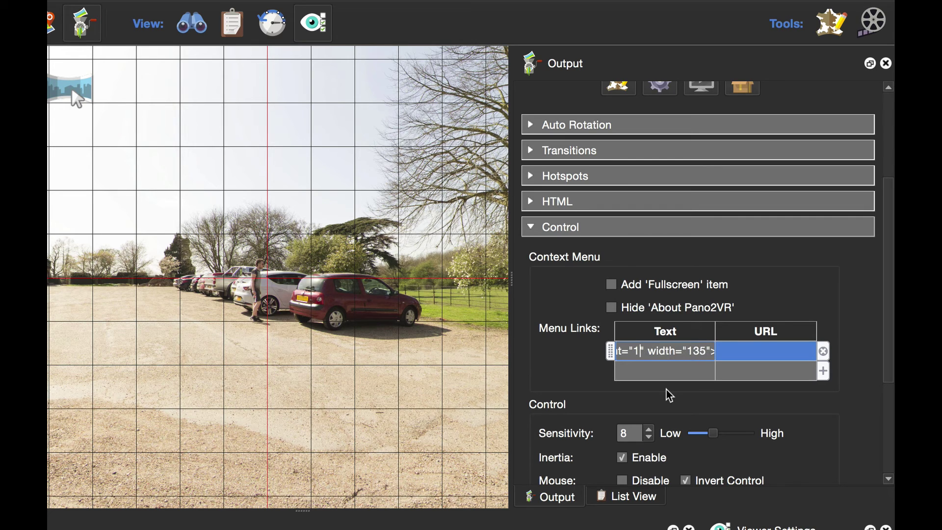
type("135")
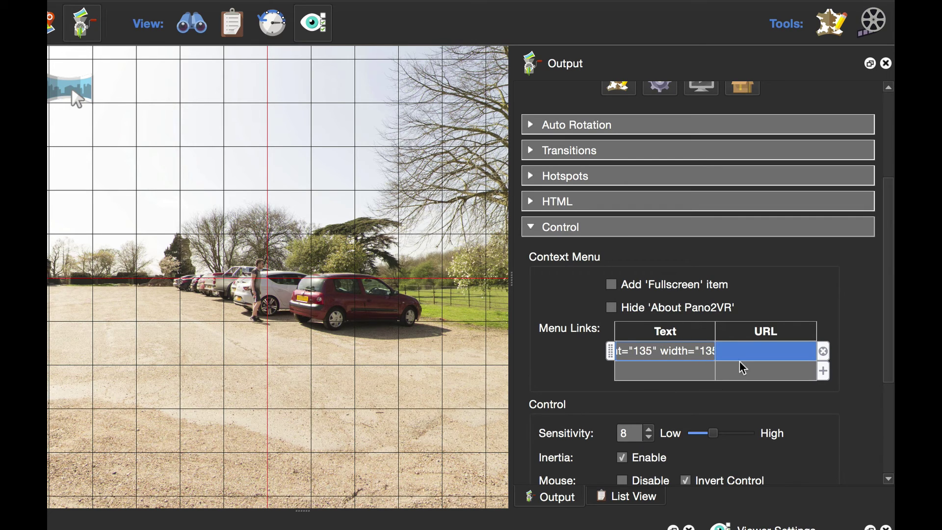
left_click(753, 349)
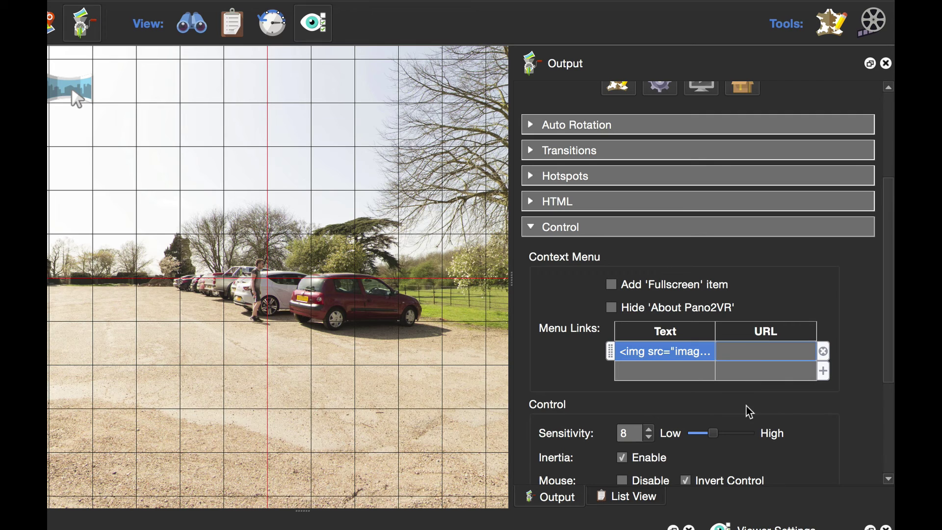
type("http://ggnome.com")
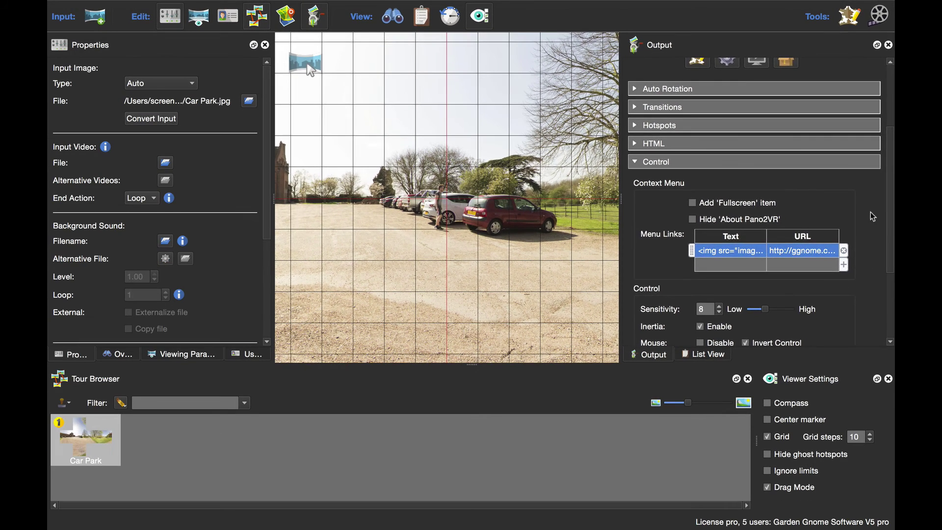
- Generate the HTML5 output, saving the project as Car Park.p2vr, and preview it in the browser
scroll(654, 270, "up", 5)
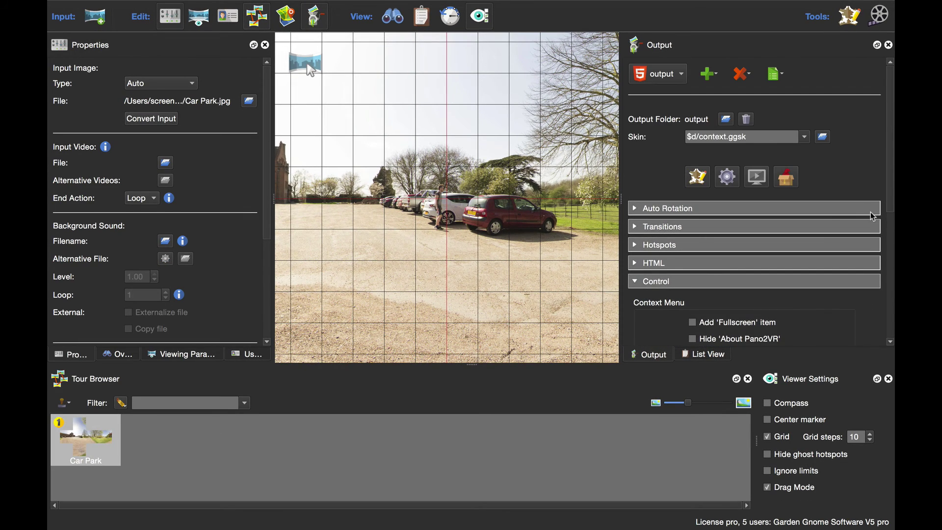
left_click(722, 177)
left_click(574, 267)
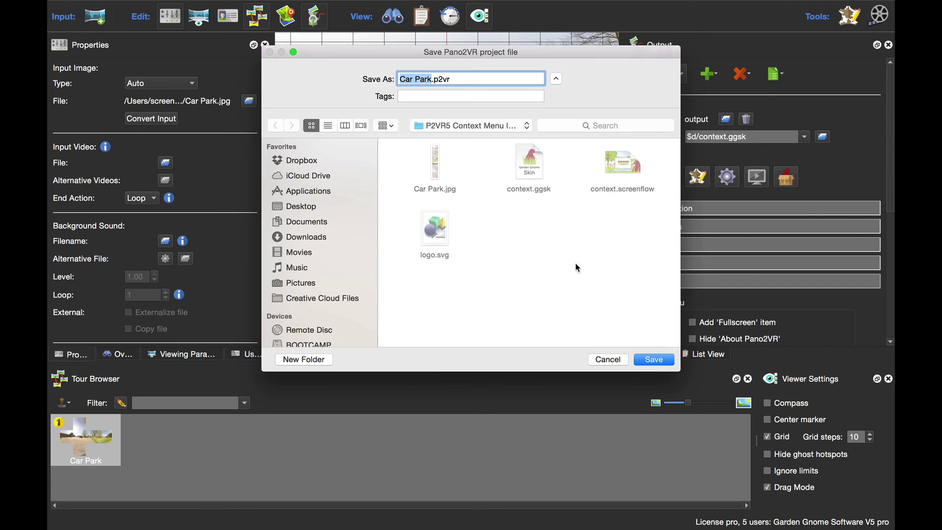
left_click(650, 361)
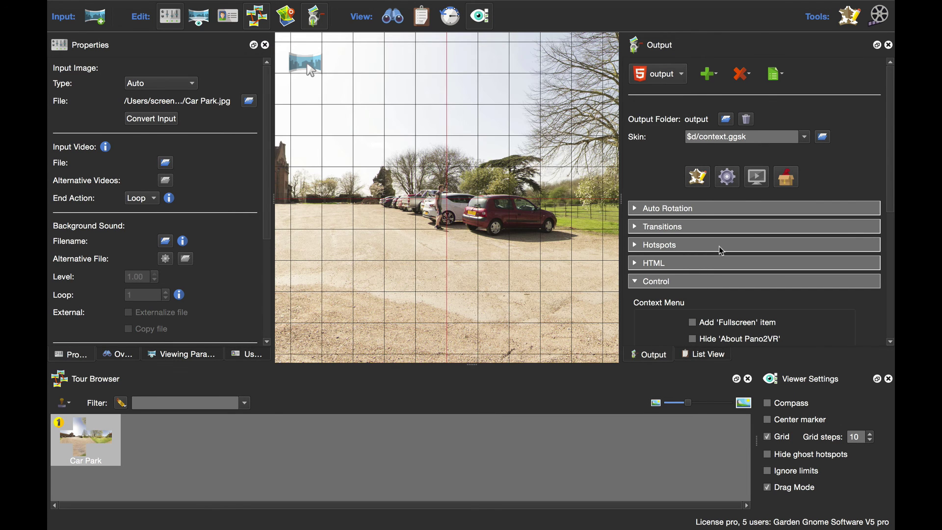
left_click(757, 177)
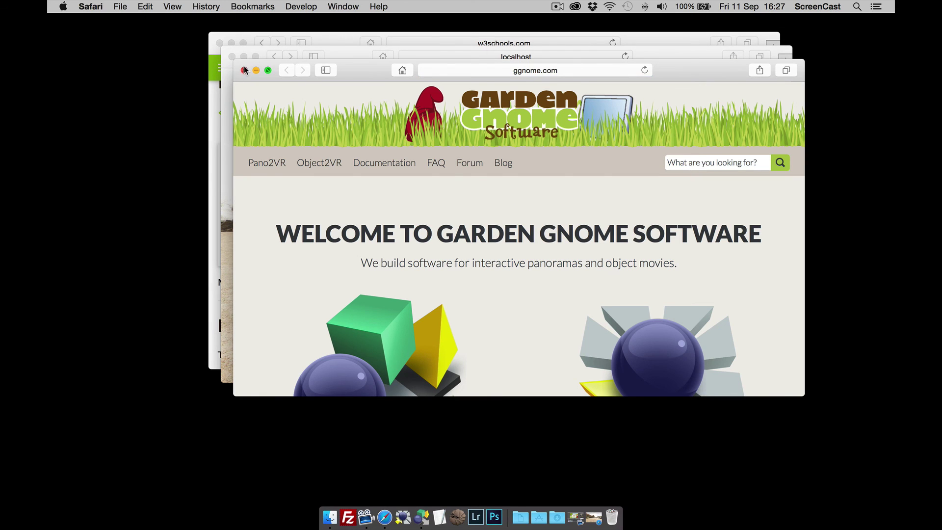
- Close the ggnome.com window and reopen the Car Park tour's logo context menu
left_click(244, 70)
right_click(503, 171)
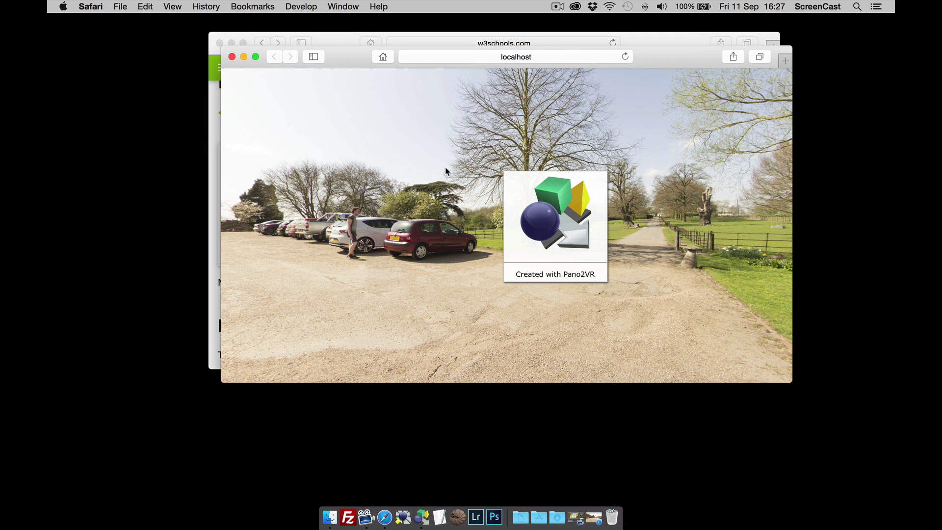